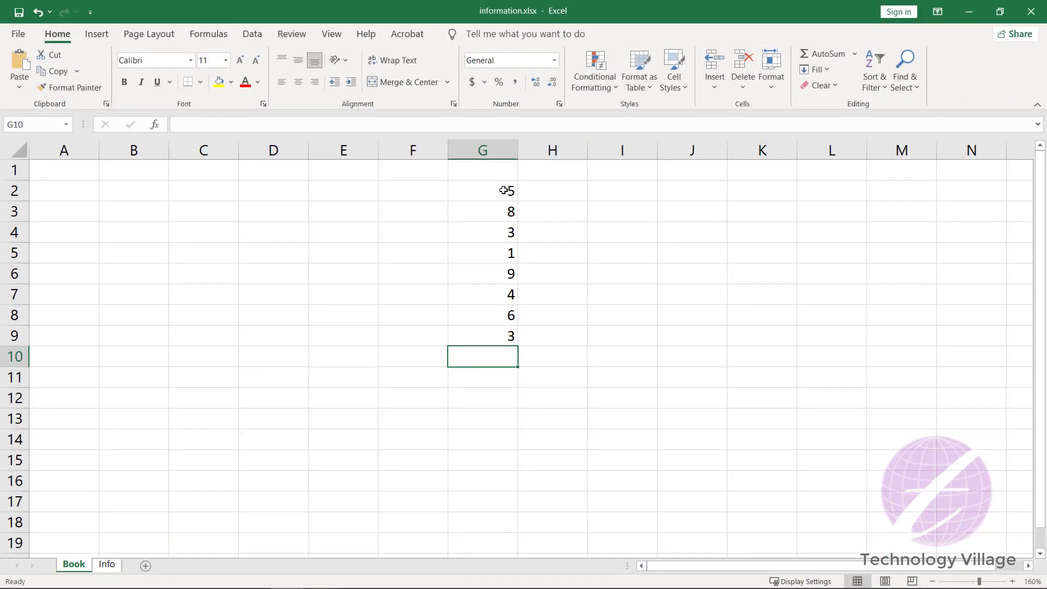
Set up a Greater Than conditional formatting rule for cells G2:G9 with the threshold 4
drag(503, 191, 498, 329)
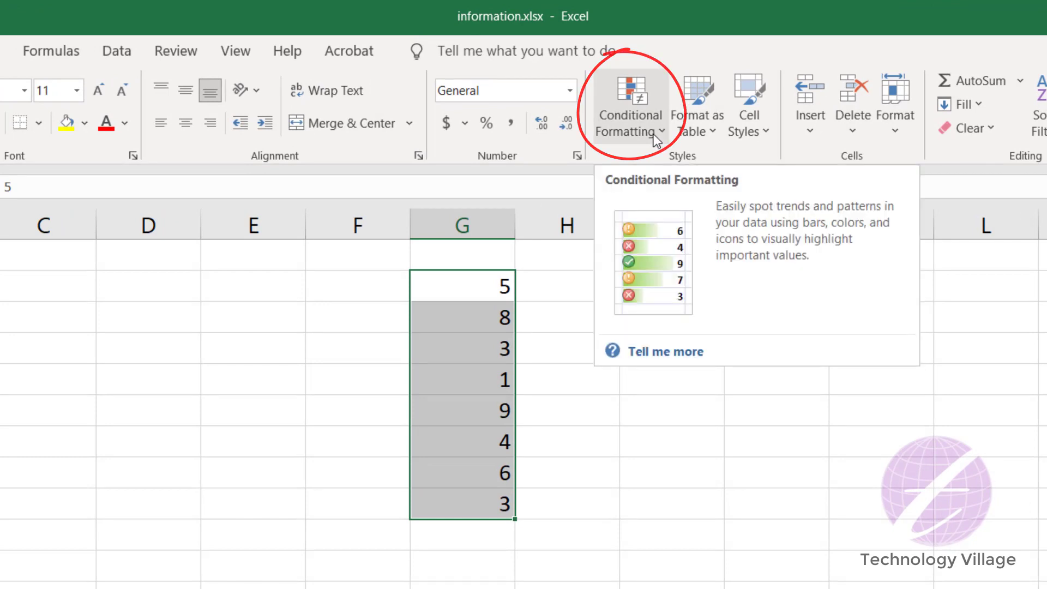
click(656, 140)
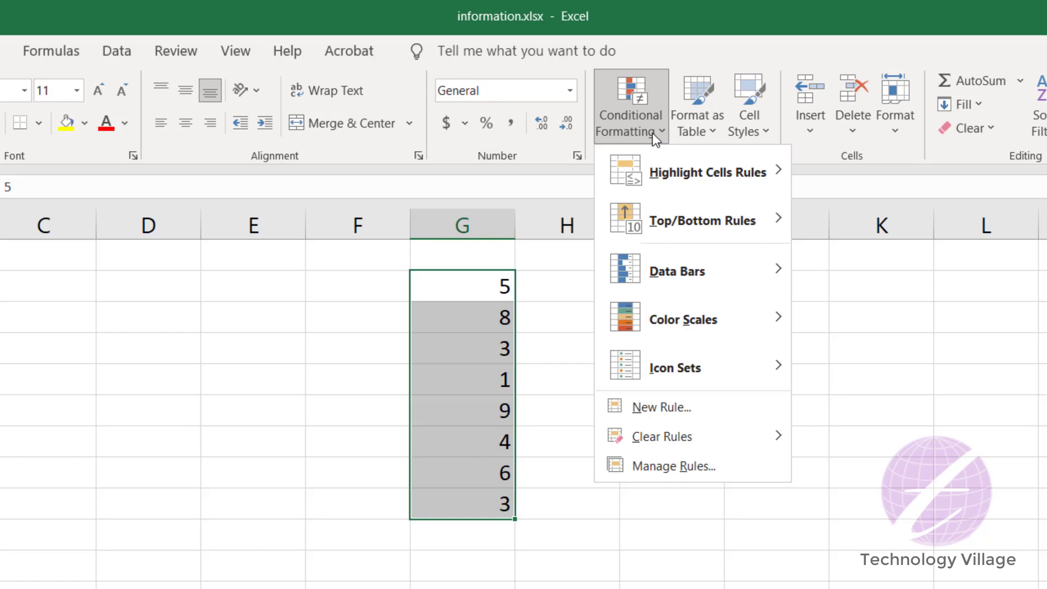
mouse_move(725, 180)
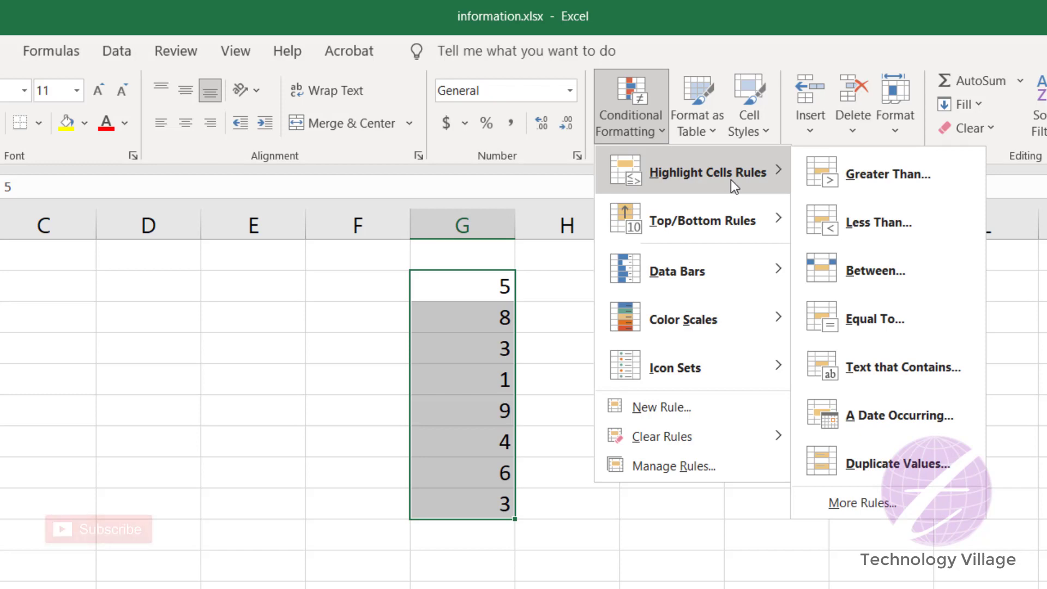
click(912, 175)
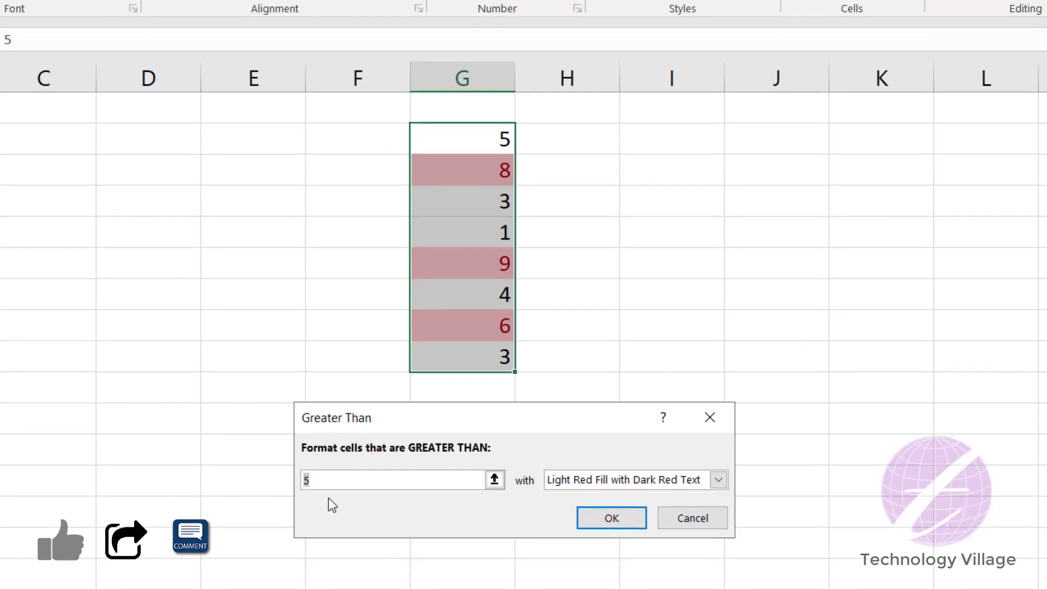
click(325, 475)
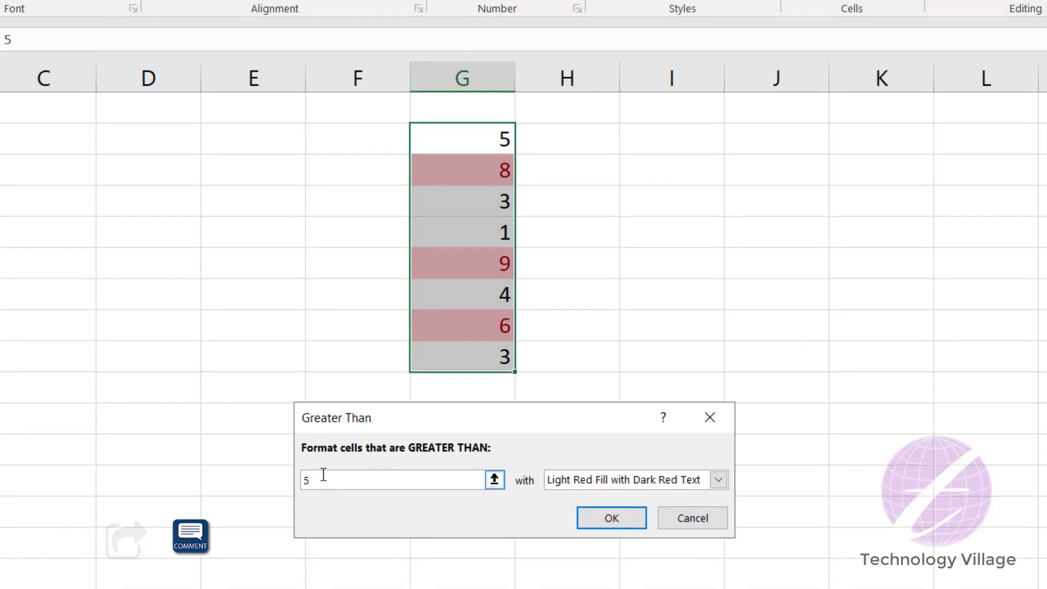
double_click(325, 475)
text(4)
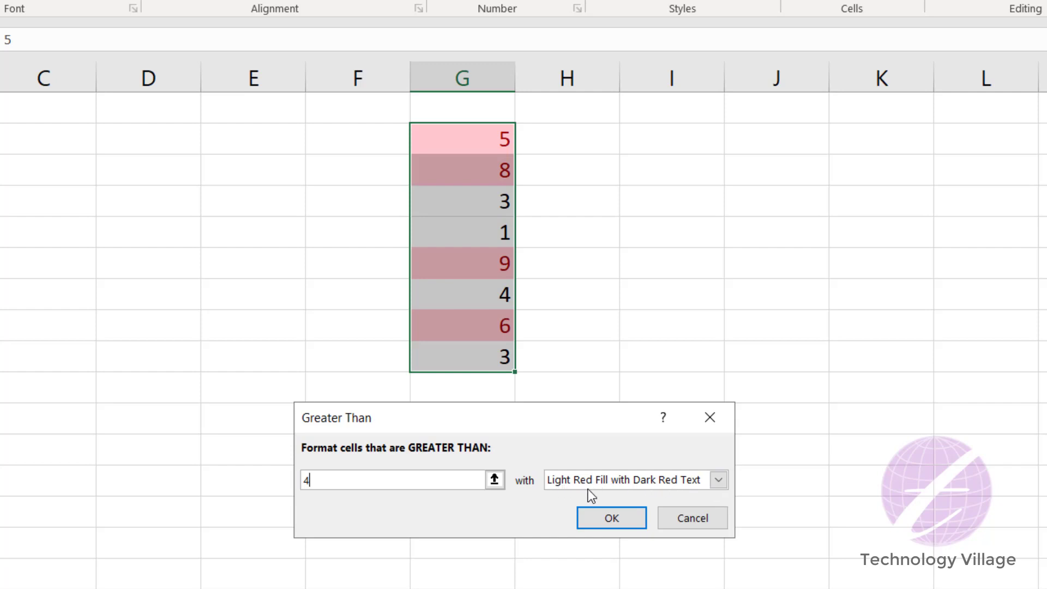
Format the values above the threshold with Green Fill with Dark Green Text, apply the rule and check the highlighted cells
click(718, 480)
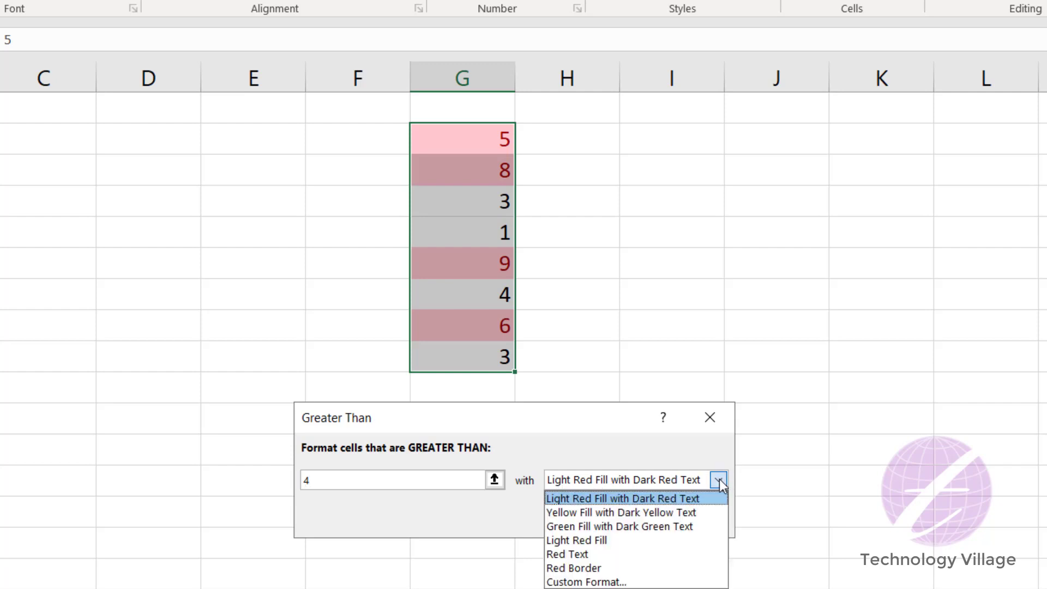
click(613, 526)
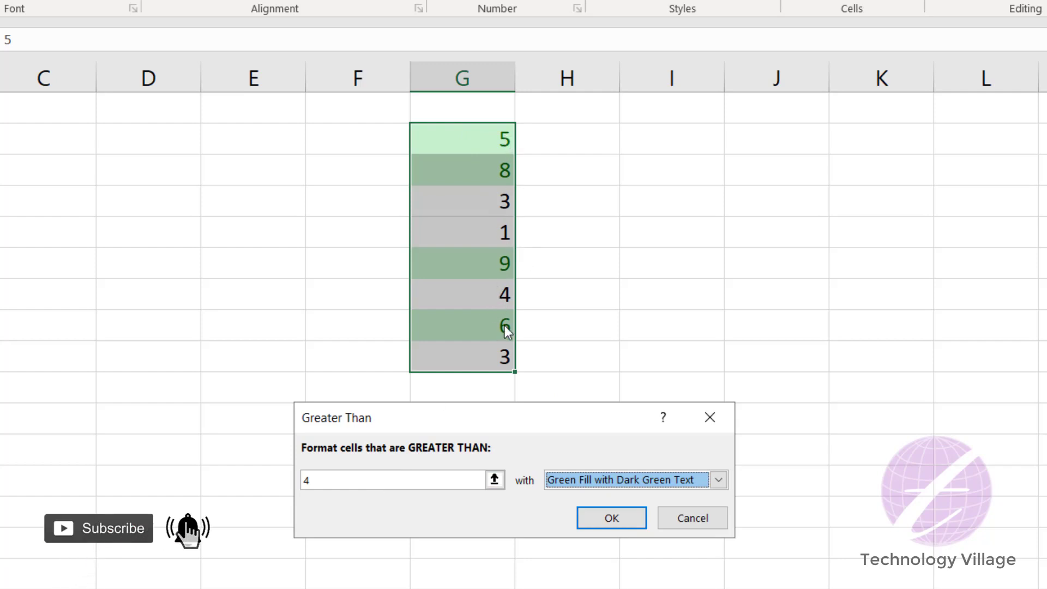
click(607, 516)
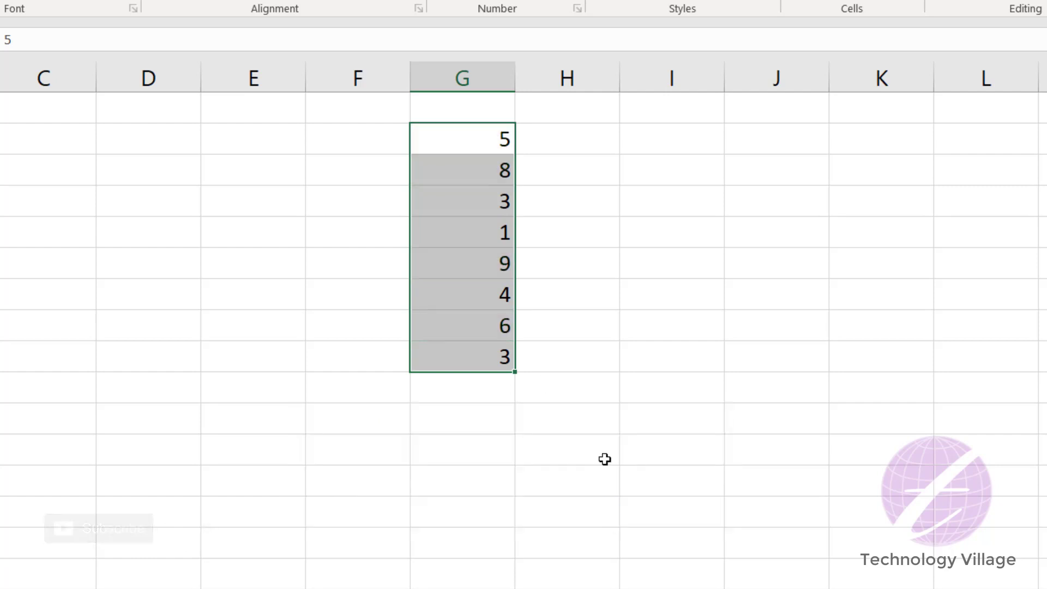
click(584, 159)
click(496, 331)
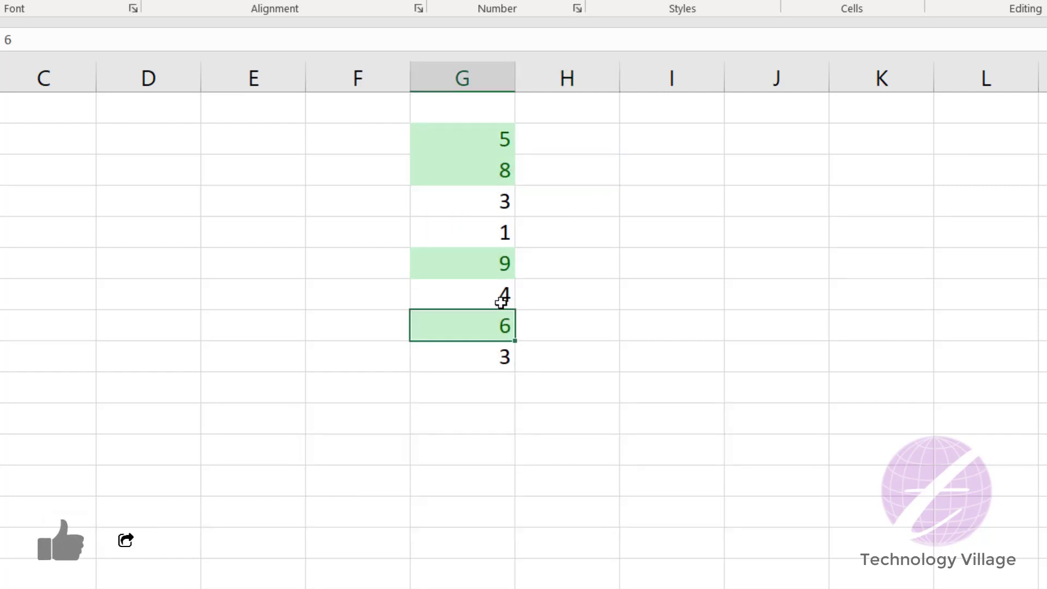
click(494, 264)
click(502, 171)
click(499, 136)
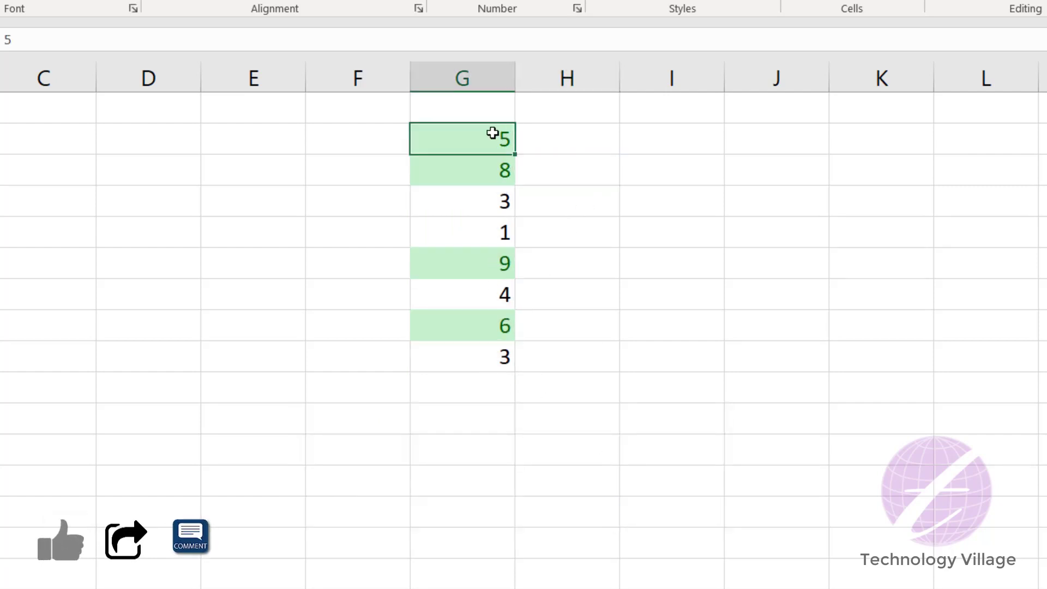
click(489, 327)
Highlight duplicate values in G2:G9 with Light Red Fill with Dark Red Text and check the marked cells
drag(479, 130, 490, 357)
click(645, 77)
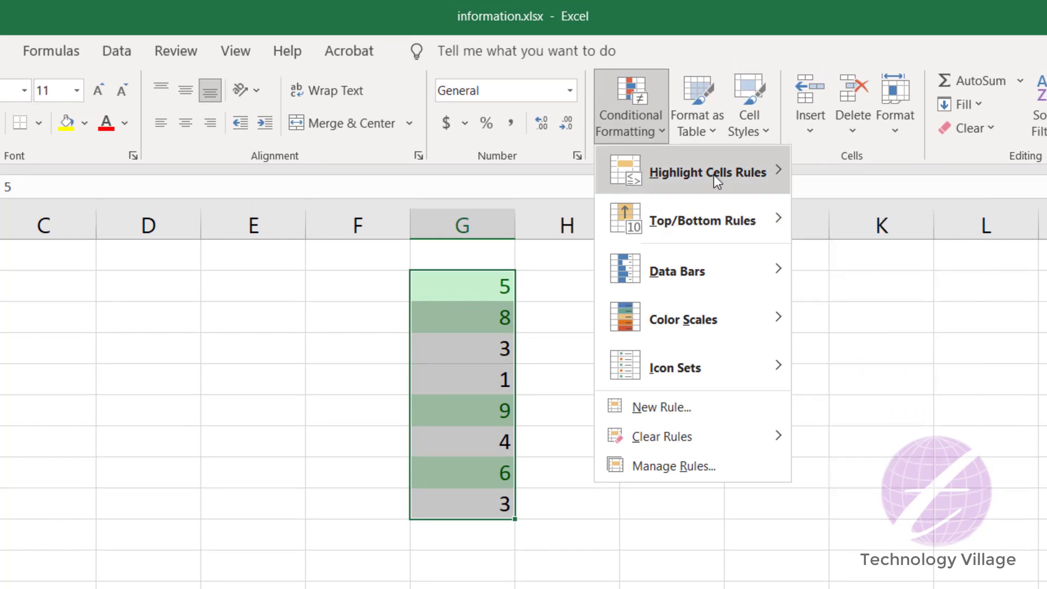
mouse_move(714, 174)
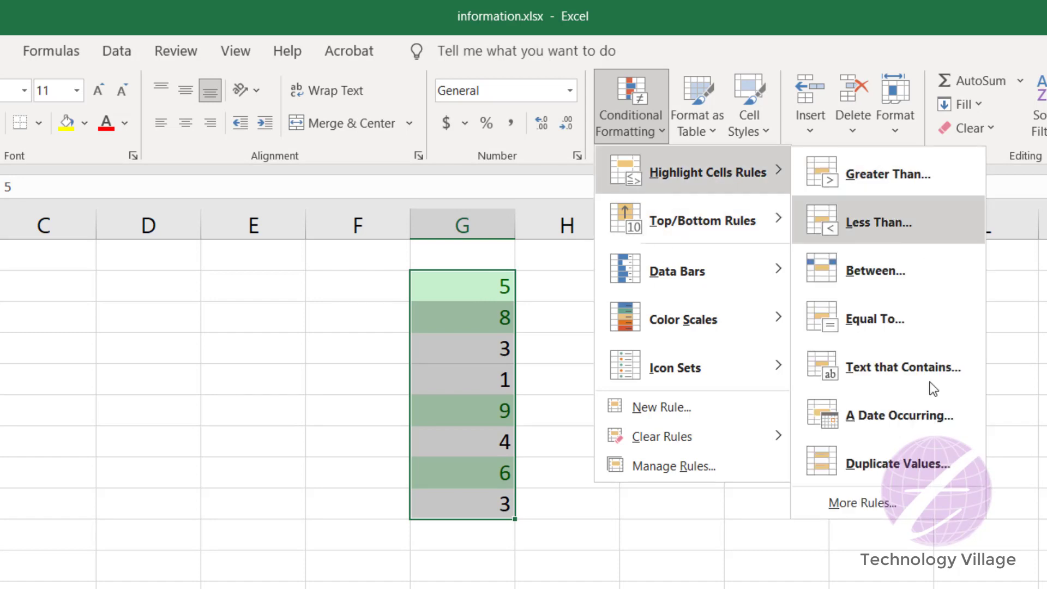
click(886, 462)
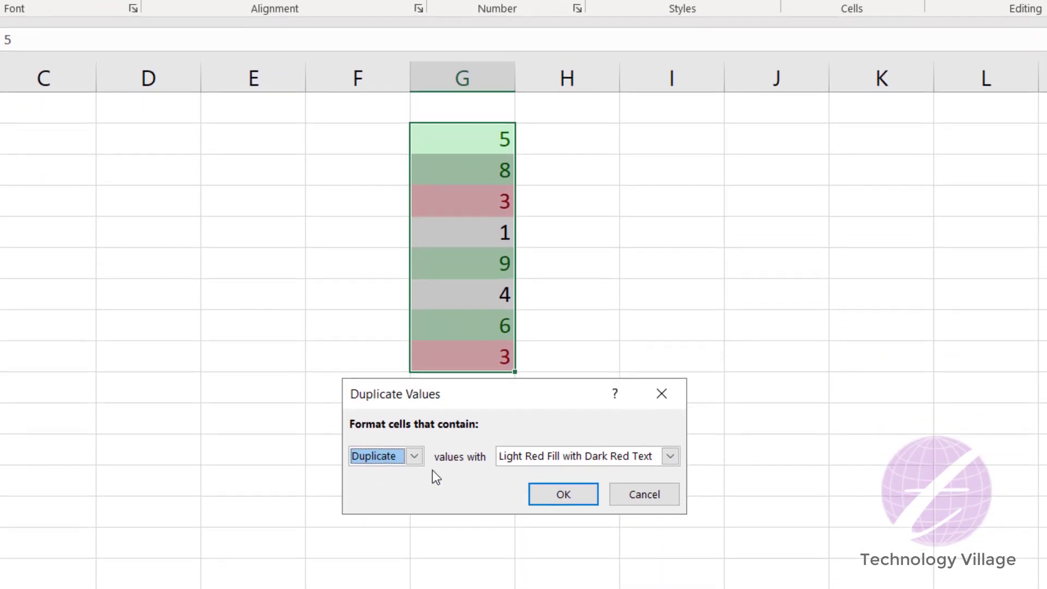
click(553, 493)
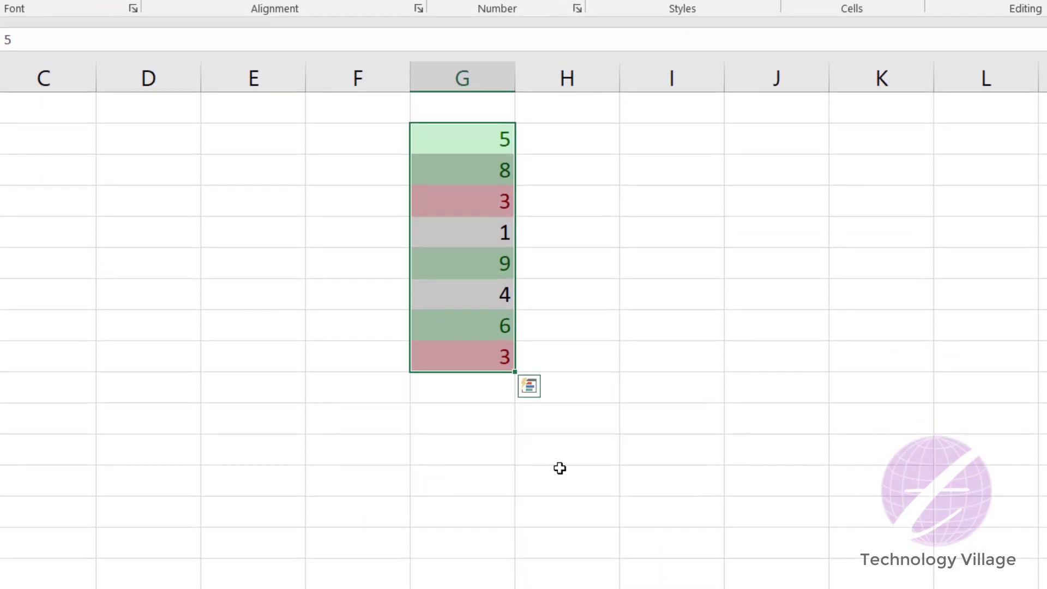
click(495, 198)
click(501, 358)
click(500, 206)
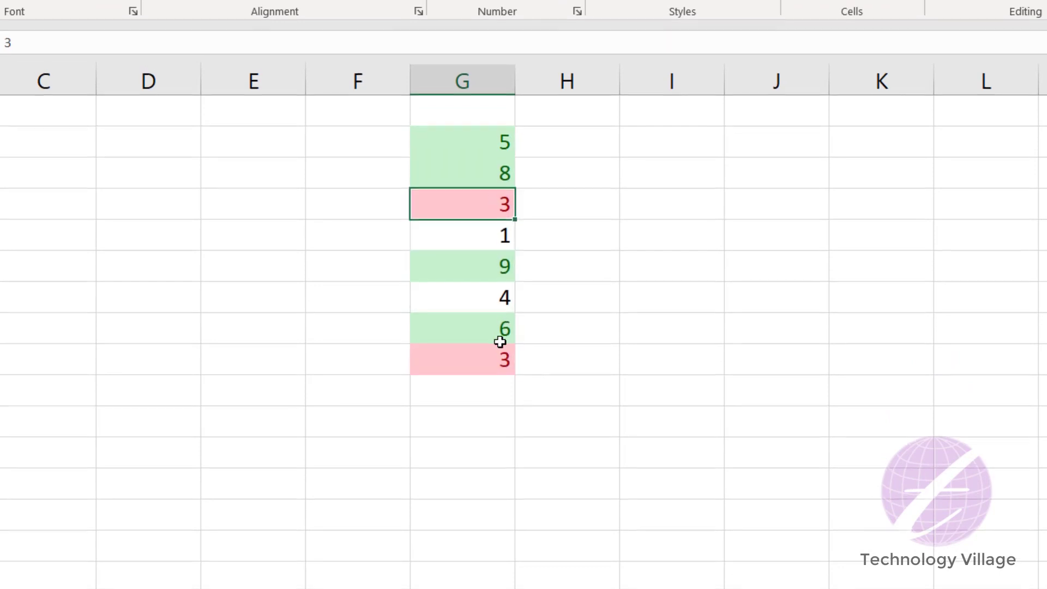
click(499, 346)
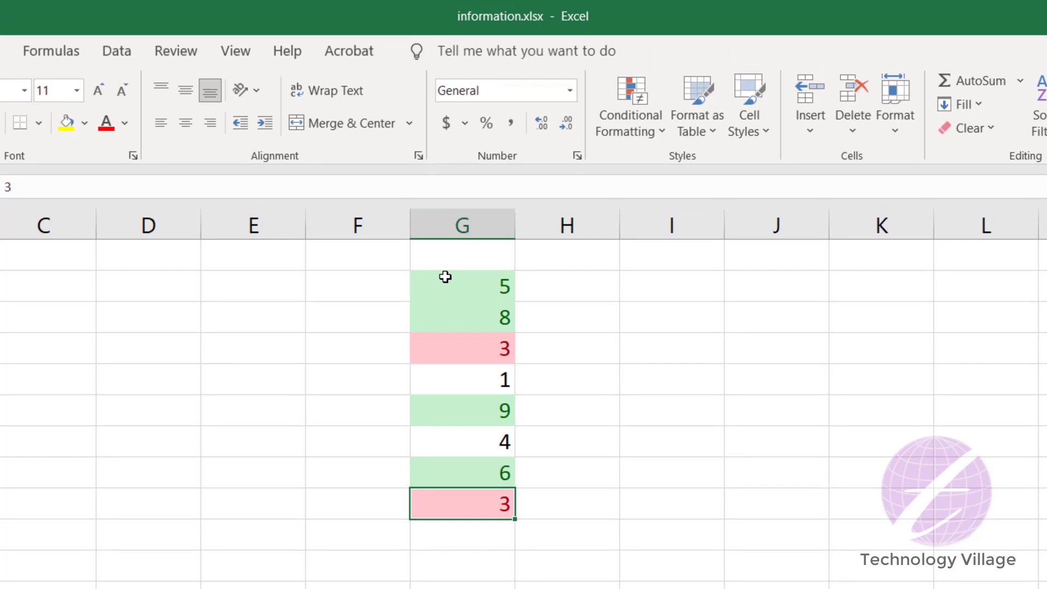
Clear the conditional formatting rules from the cells G2:G9 only
drag(436, 276, 486, 494)
click(653, 133)
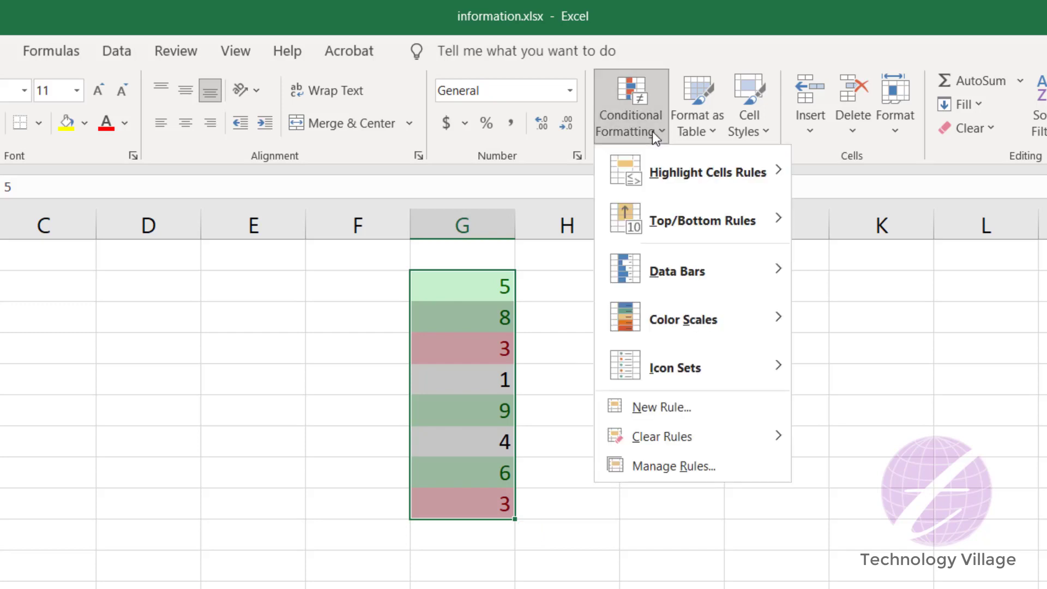
mouse_move(705, 433)
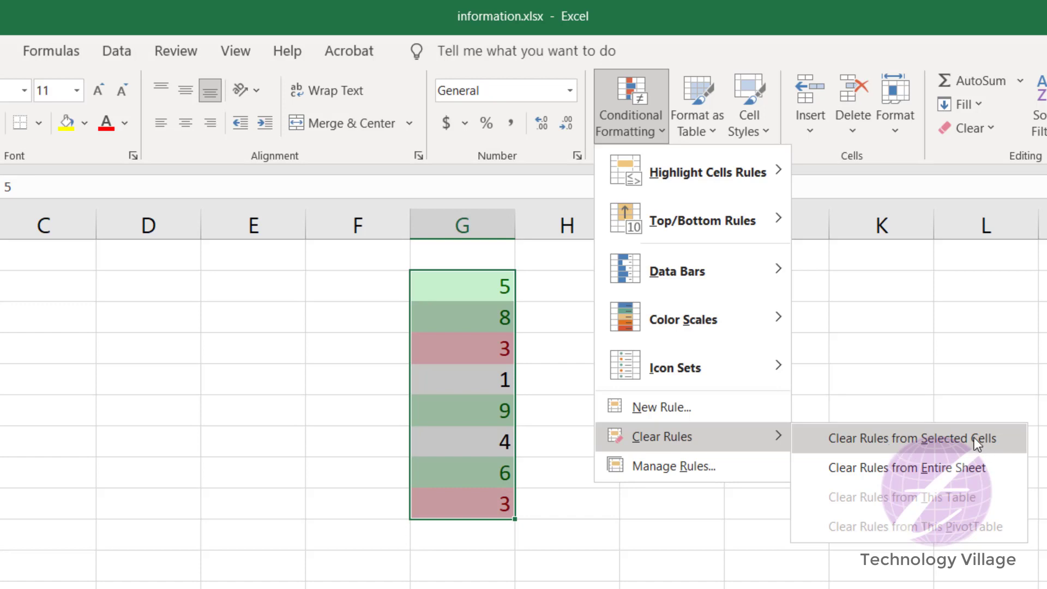
click(951, 444)
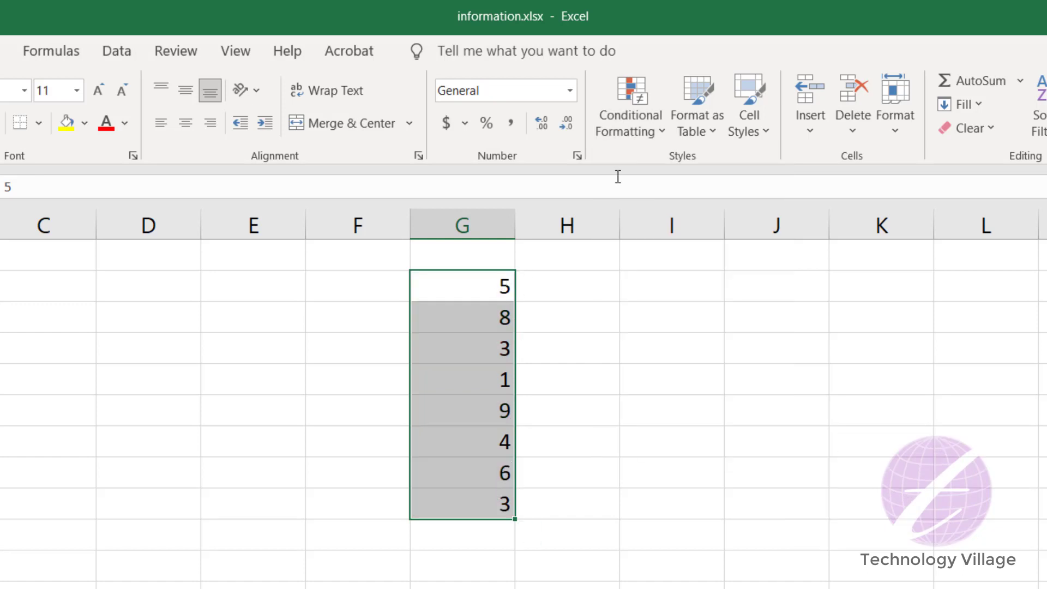
click(646, 140)
mouse_move(712, 184)
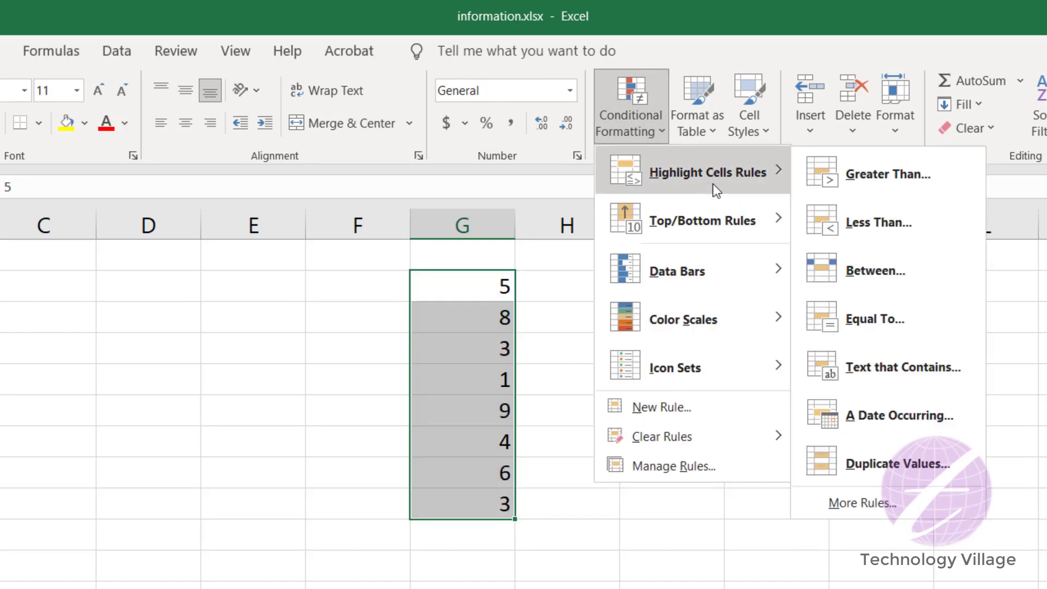
mouse_move(727, 220)
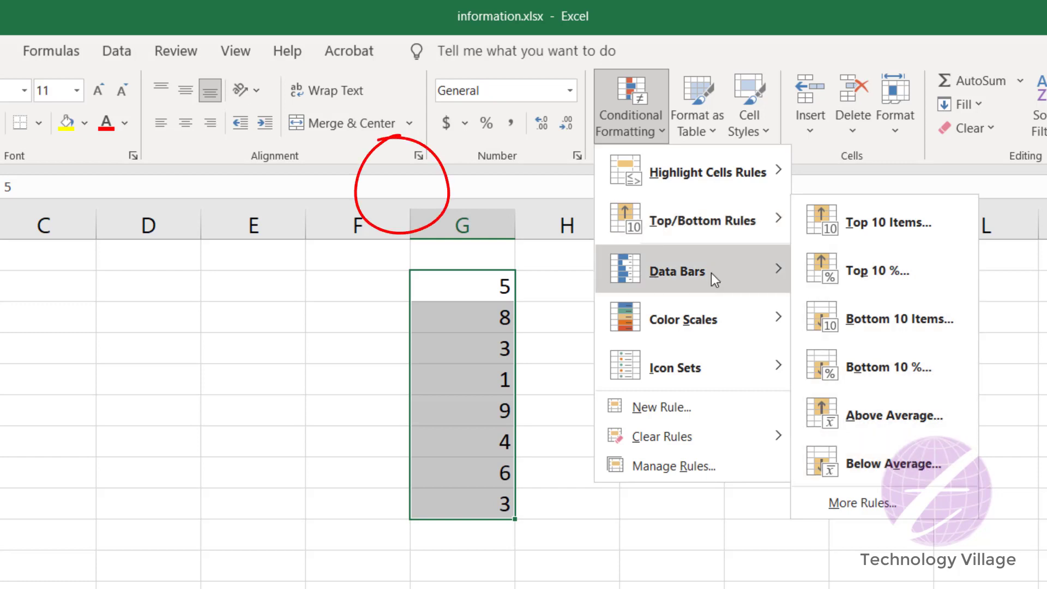
mouse_move(712, 274)
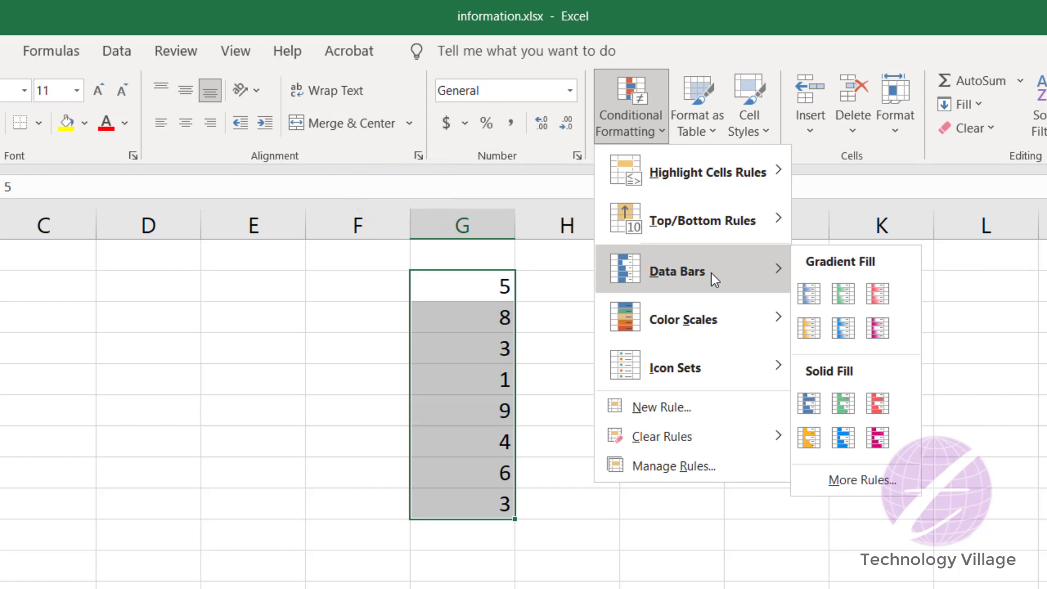
click(476, 285)
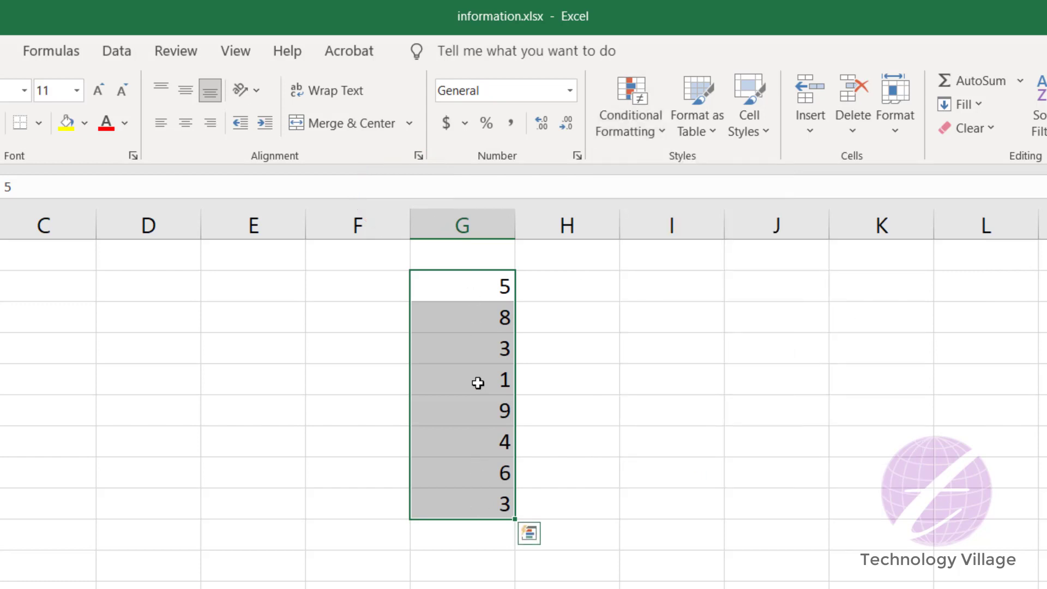
Apply blue gradient-fill data bars to G2:G9 and compare the bars of the individual values
click(646, 135)
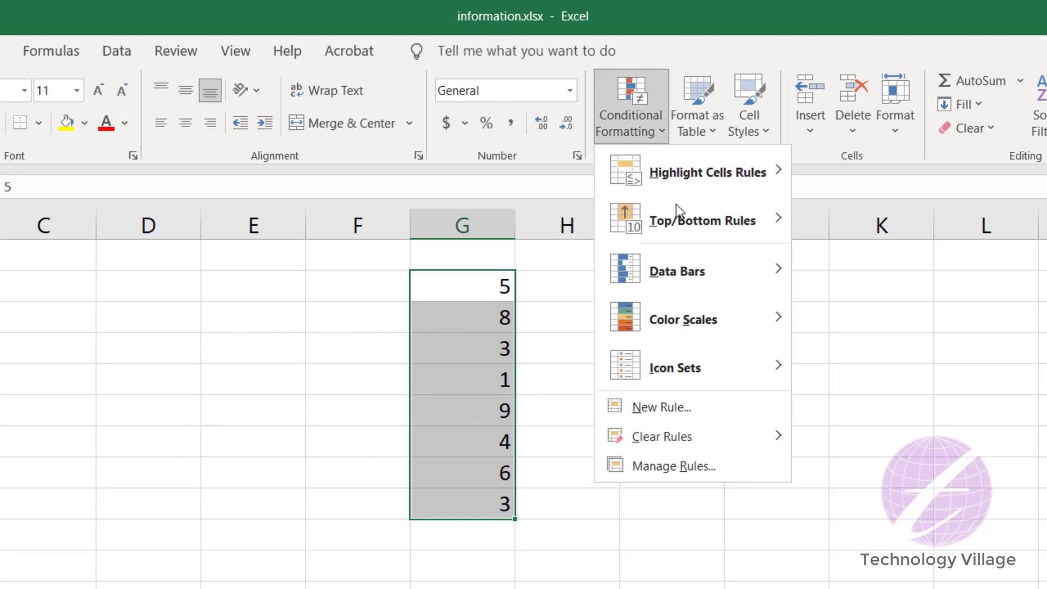
mouse_move(697, 277)
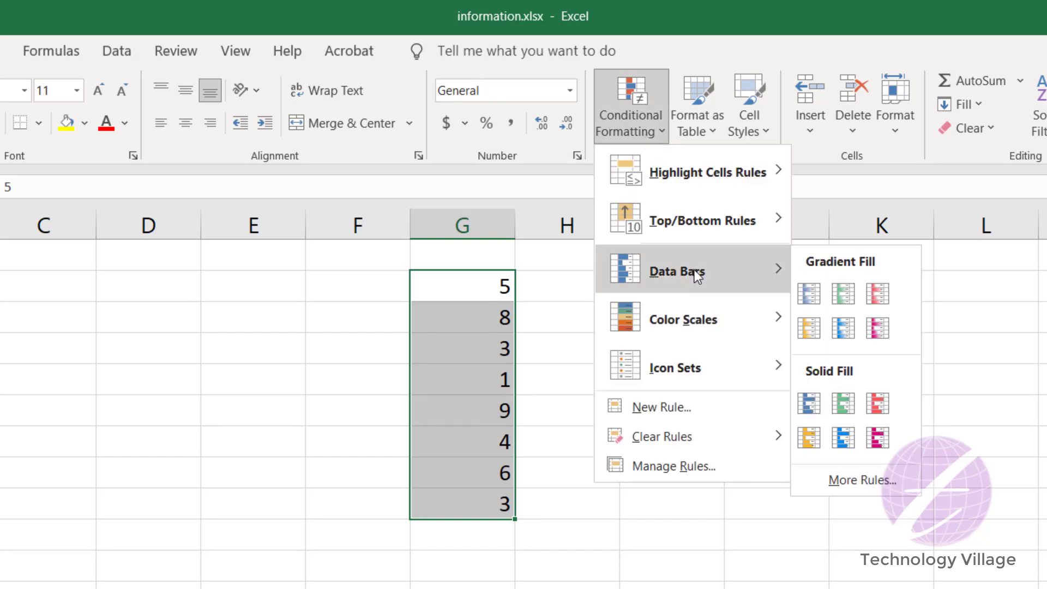
click(809, 296)
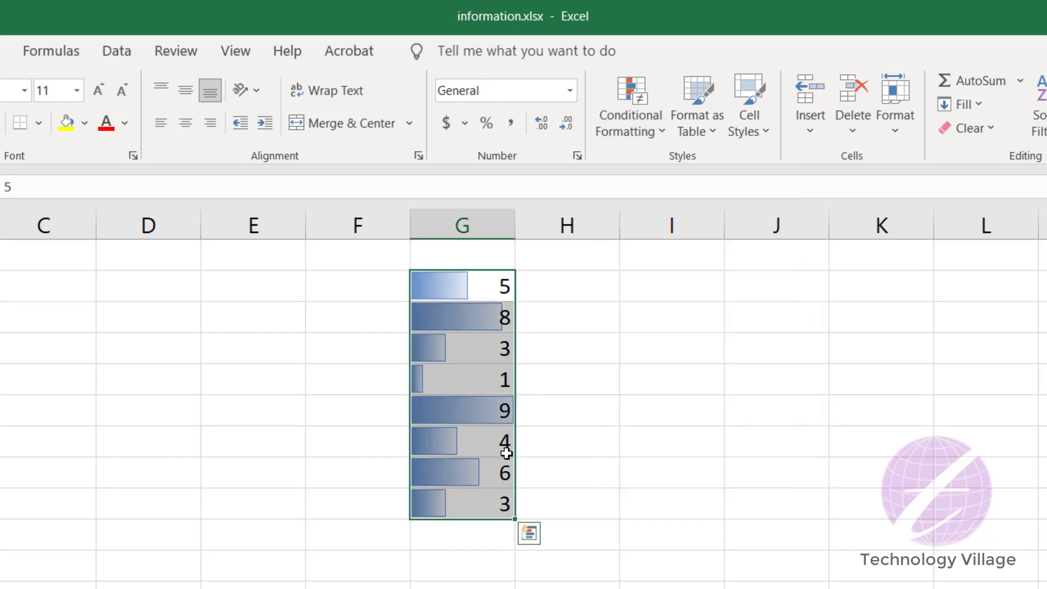
click(484, 288)
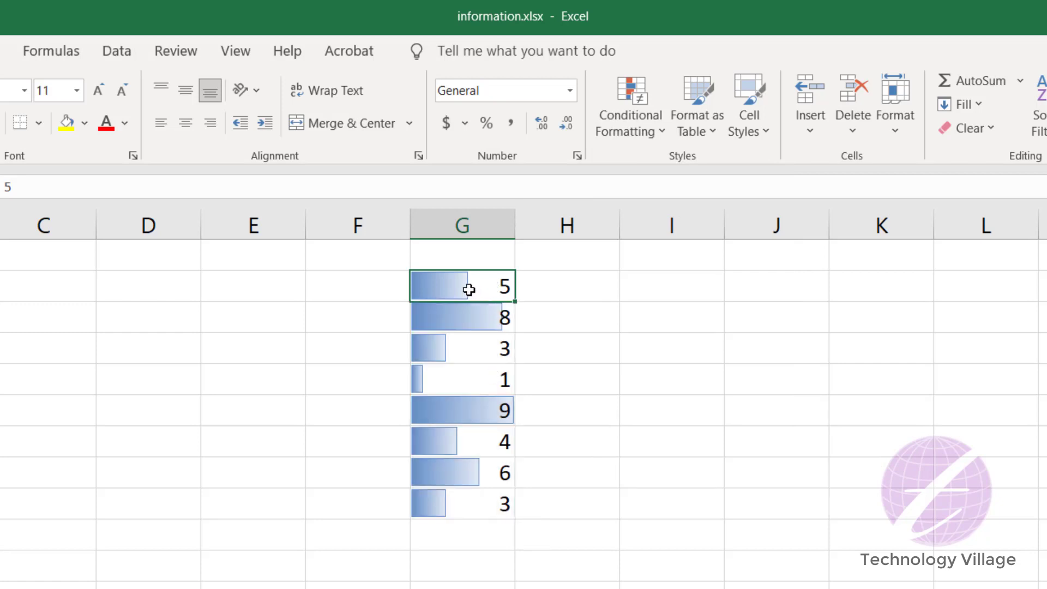
click(499, 379)
click(511, 414)
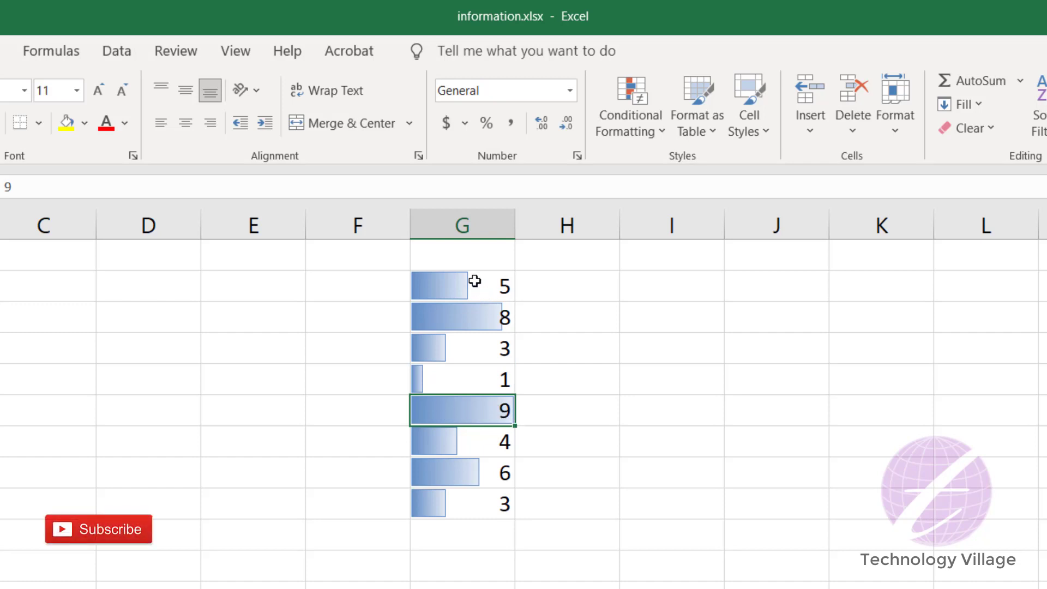
Change the data bars in G2:G9 to the orange solid fill
drag(474, 281, 484, 493)
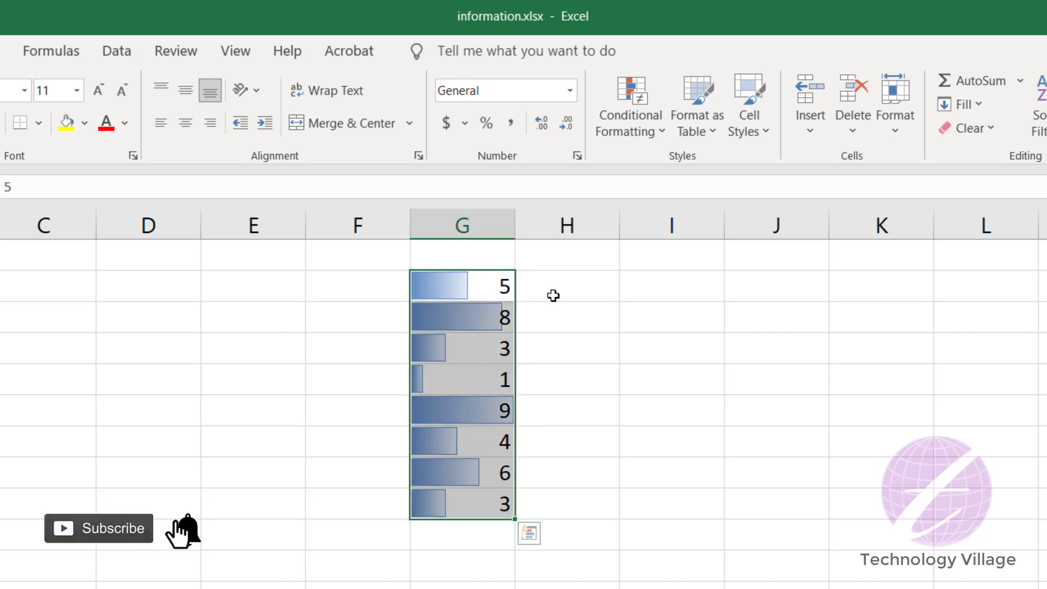
click(651, 136)
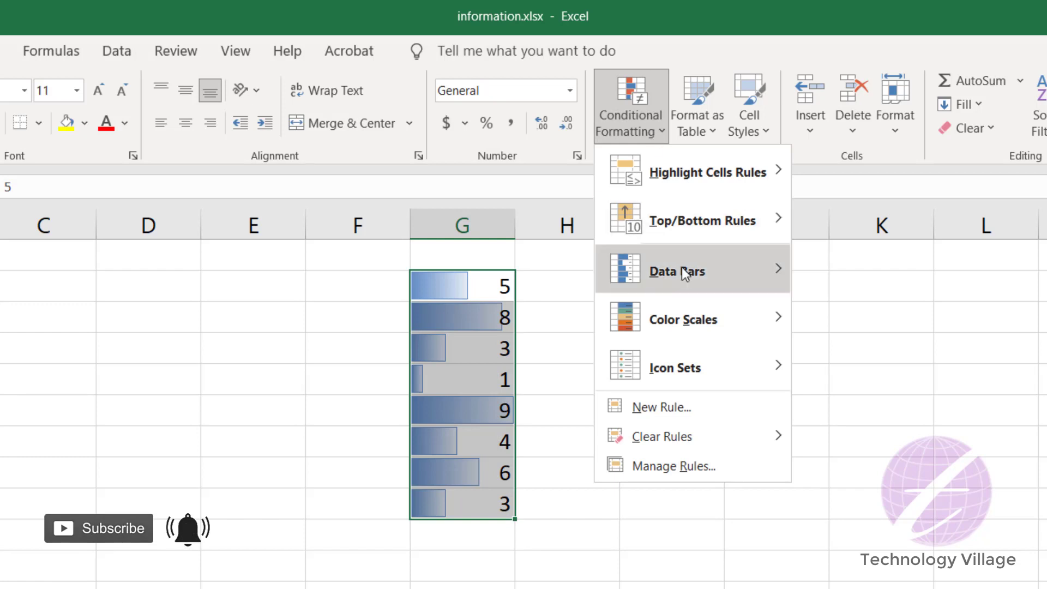
mouse_move(688, 271)
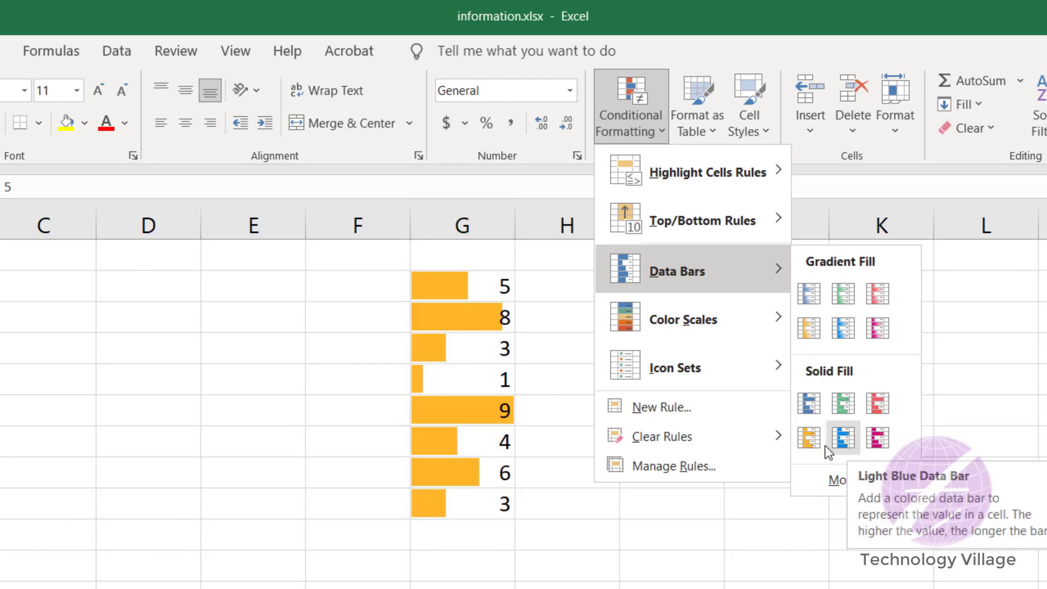
click(804, 442)
click(458, 295)
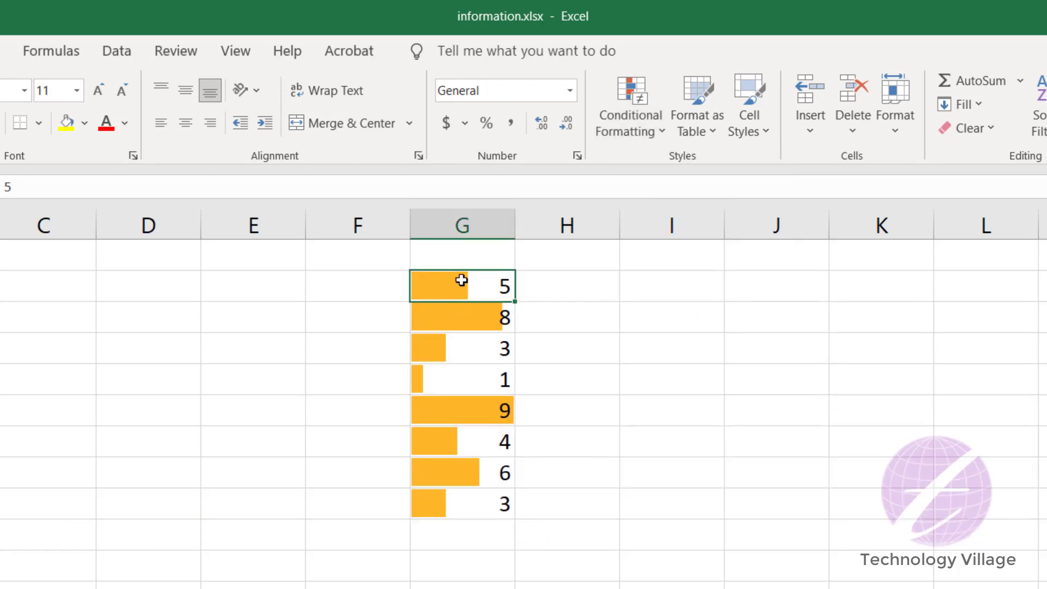
Remove the orange data bars by clearing the conditional formatting rules from the cells G2:G9 only
drag(460, 278, 477, 497)
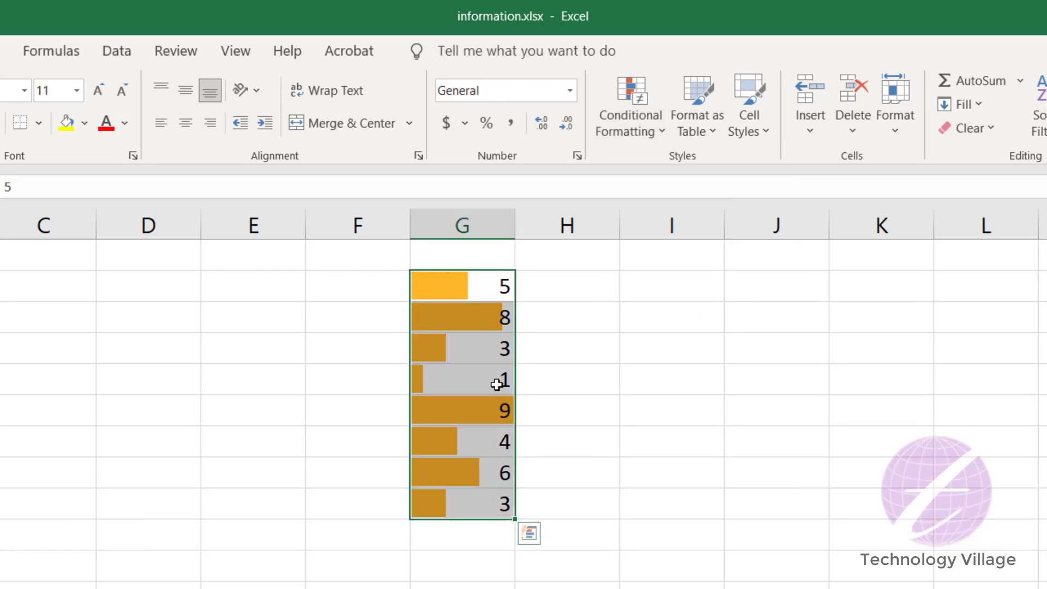
click(642, 124)
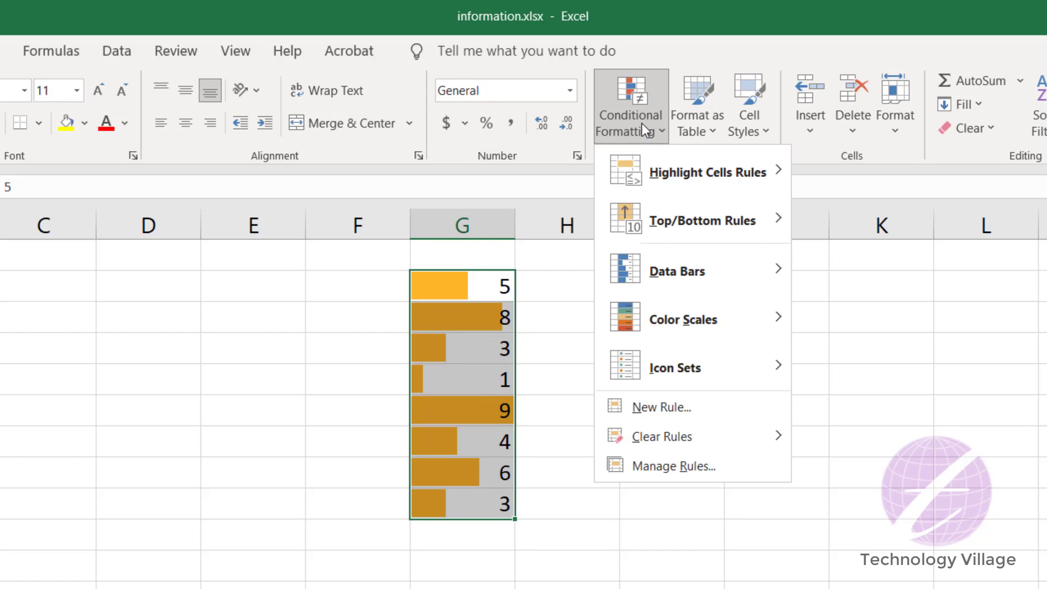
mouse_move(696, 436)
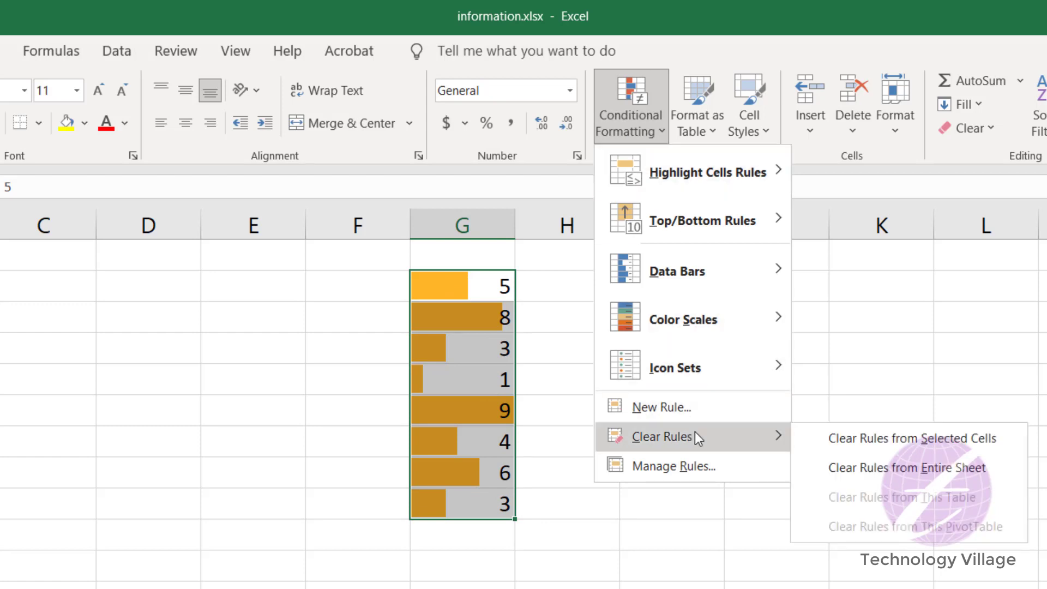
click(889, 446)
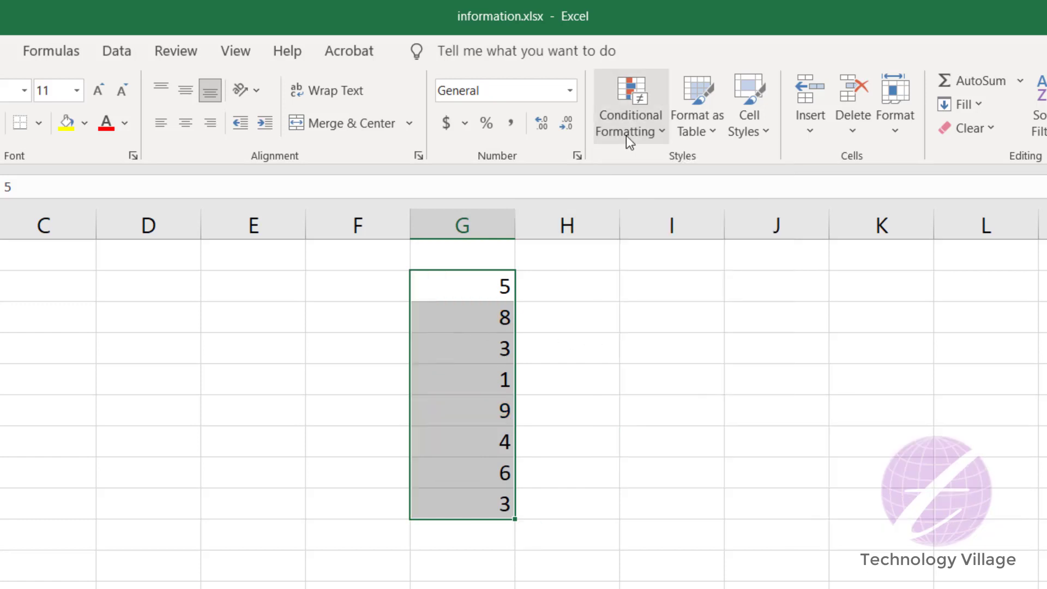
Apply the circled check mark, exclamation mark and cross indicator icon set to the numbers in G2:G9
click(648, 130)
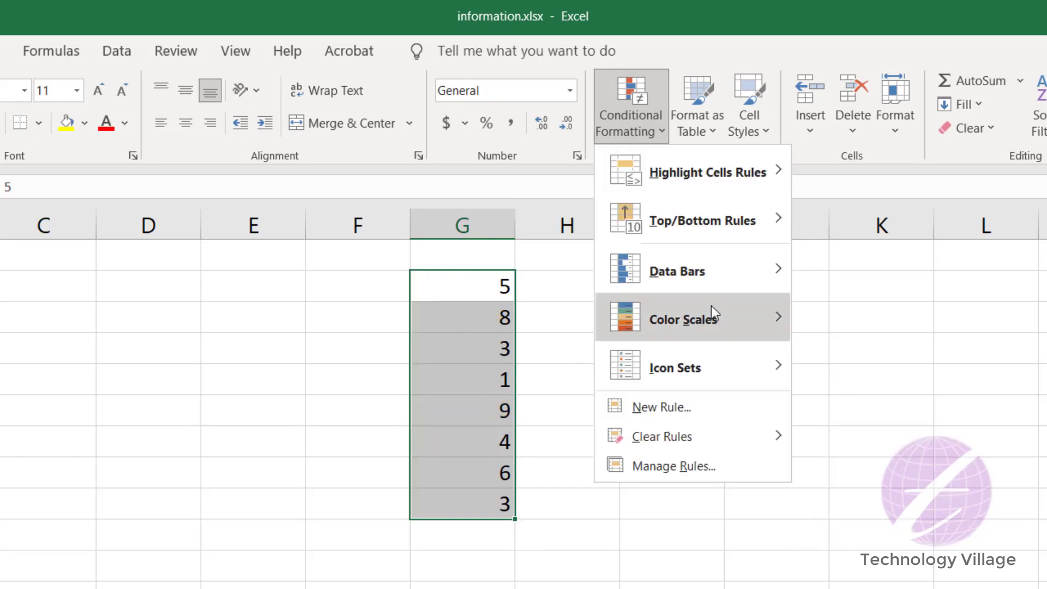
mouse_move(729, 321)
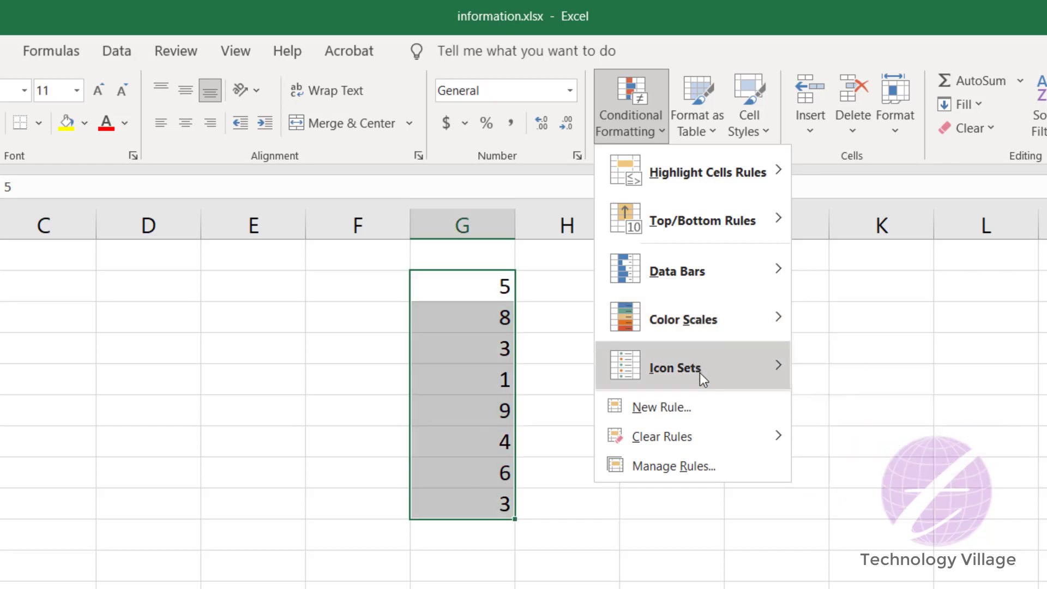
mouse_move(702, 378)
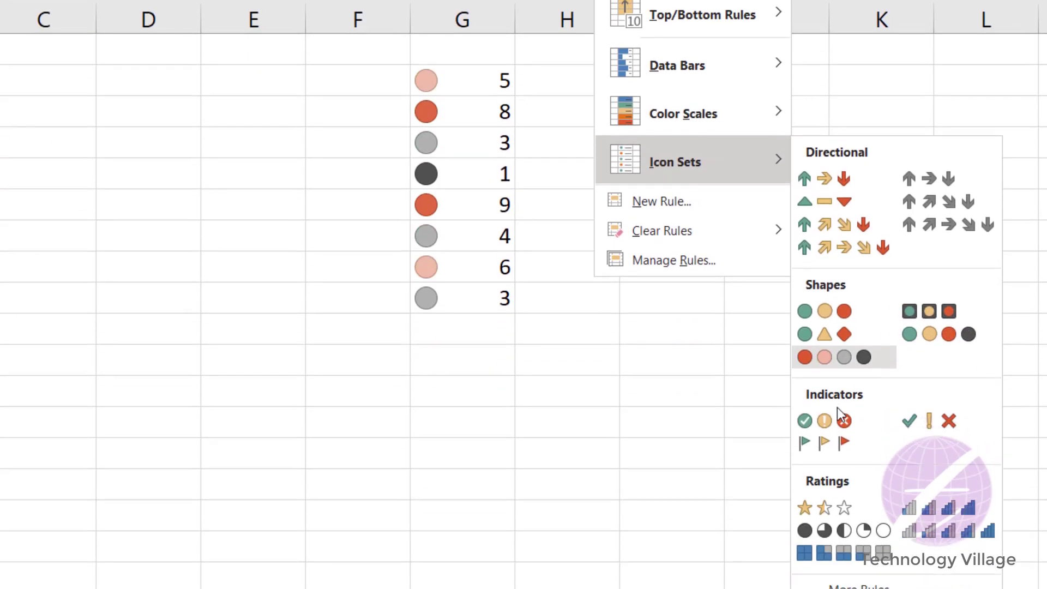
click(821, 387)
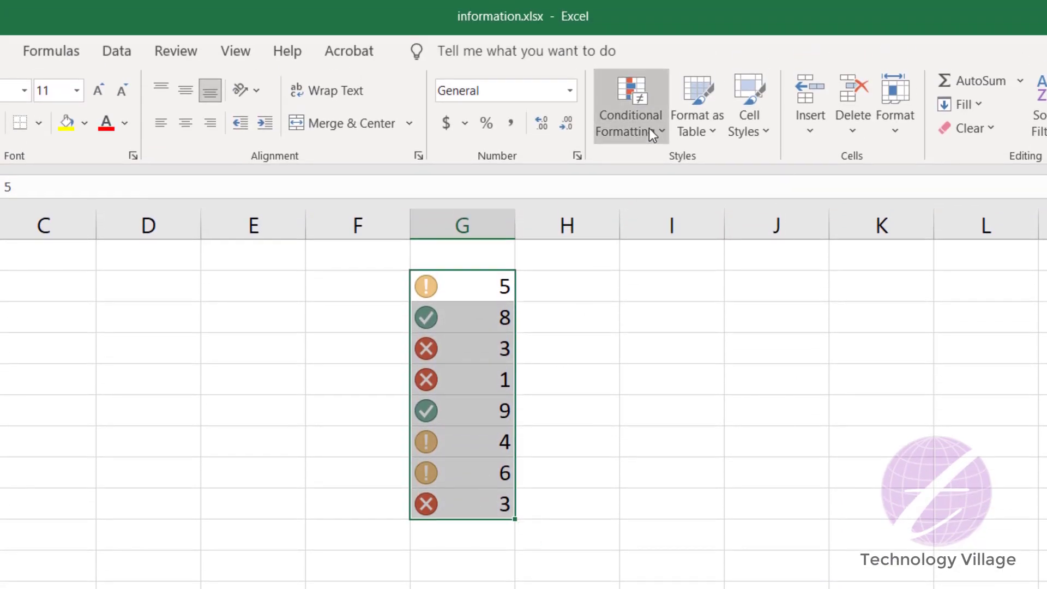
Clear the icon set rule from the selected cells G2:G9 only
click(648, 128)
mouse_move(706, 433)
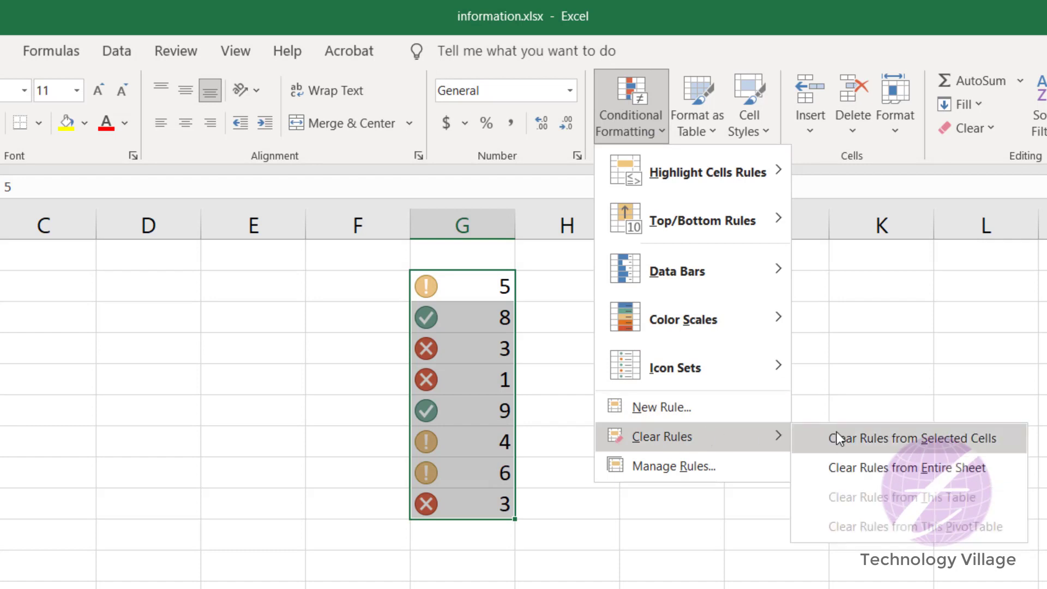
click(892, 441)
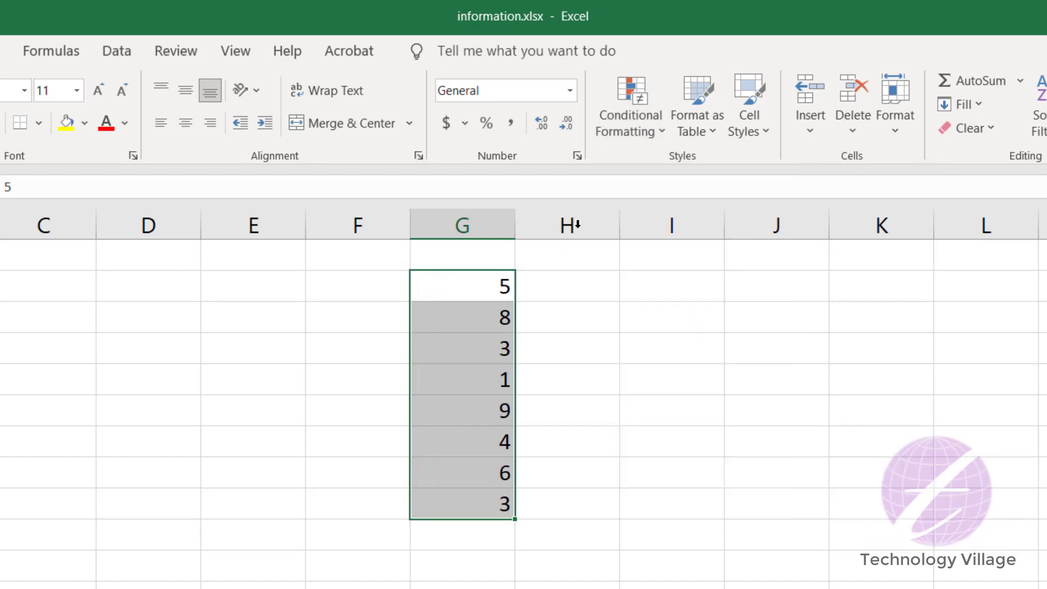
click(638, 120)
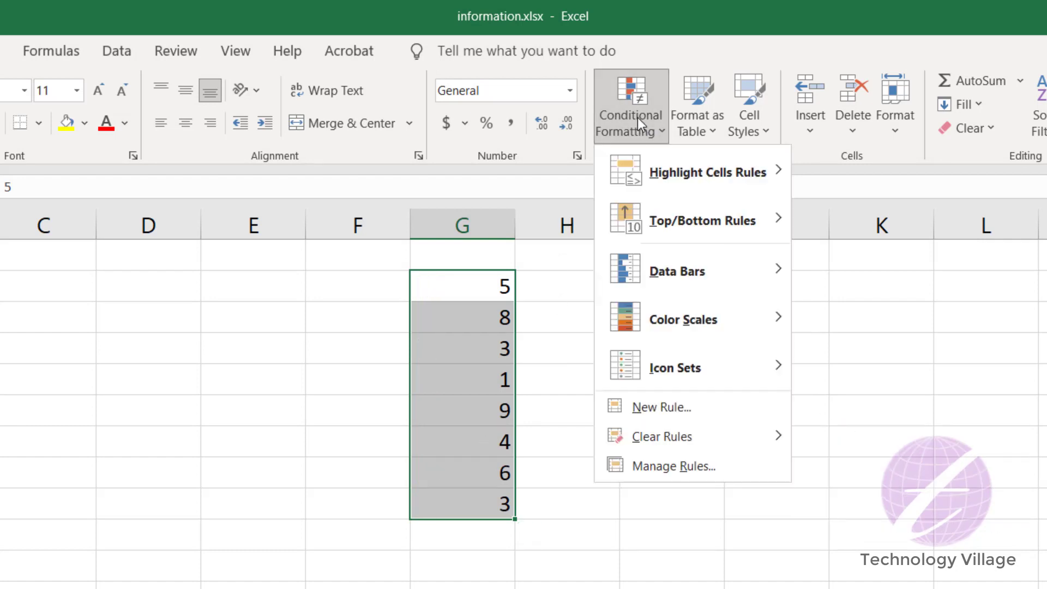
mouse_move(695, 439)
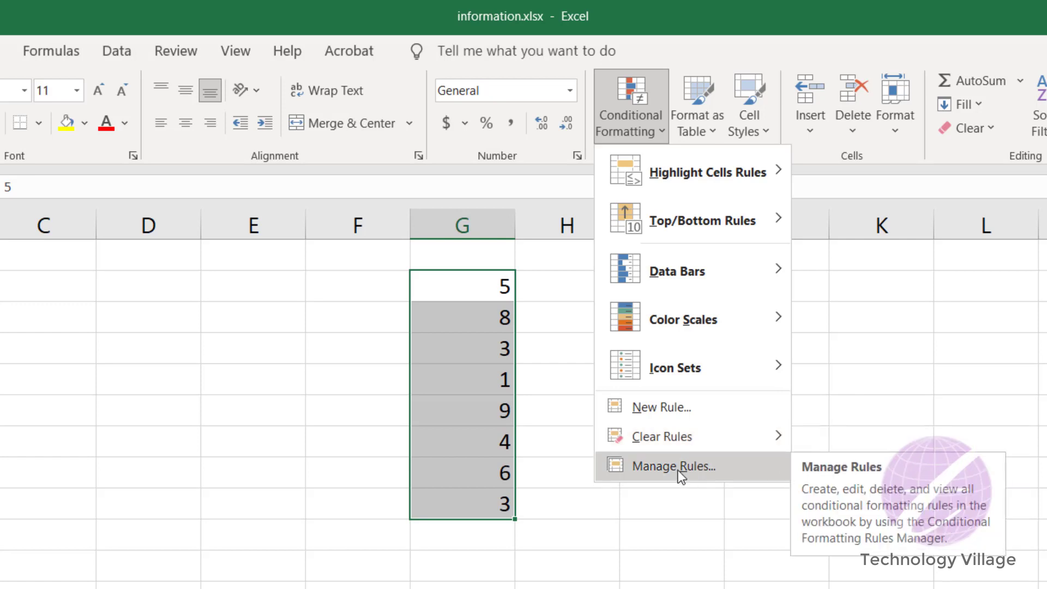
click(562, 432)
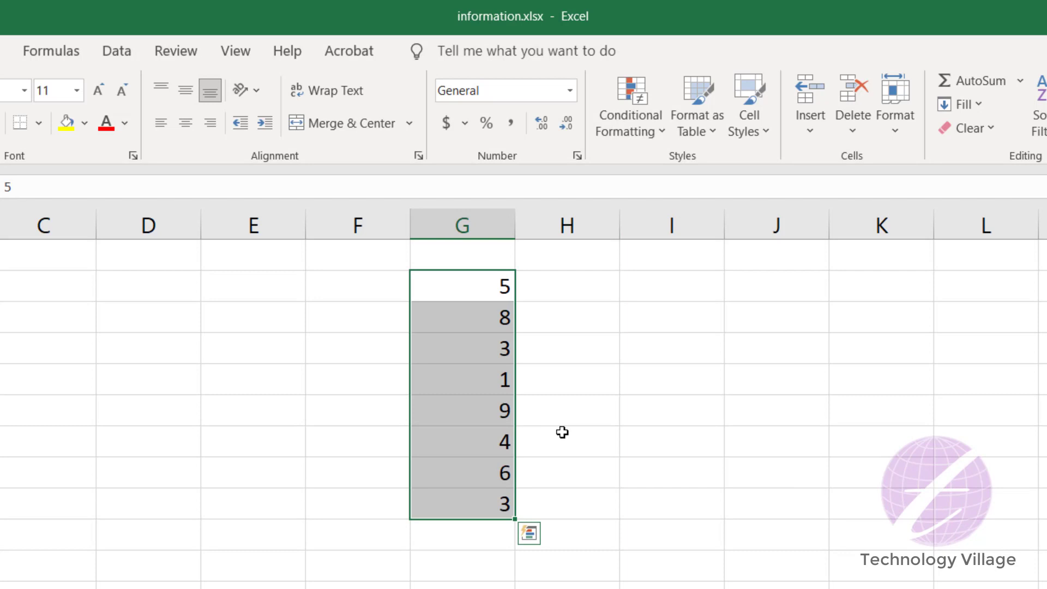